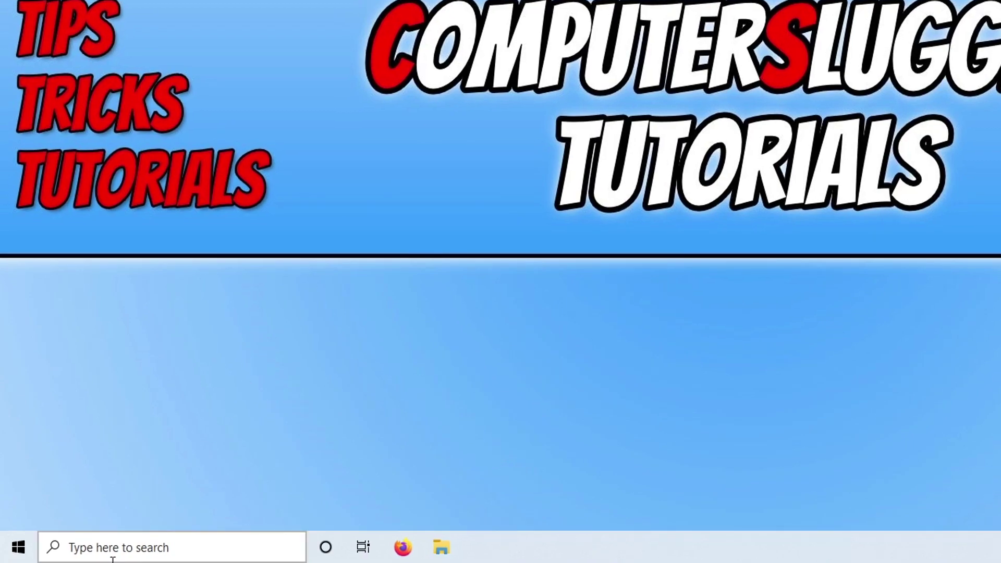
- Run Check for updates on the Update & Security page of Windows Settings
right_click(11, 556)
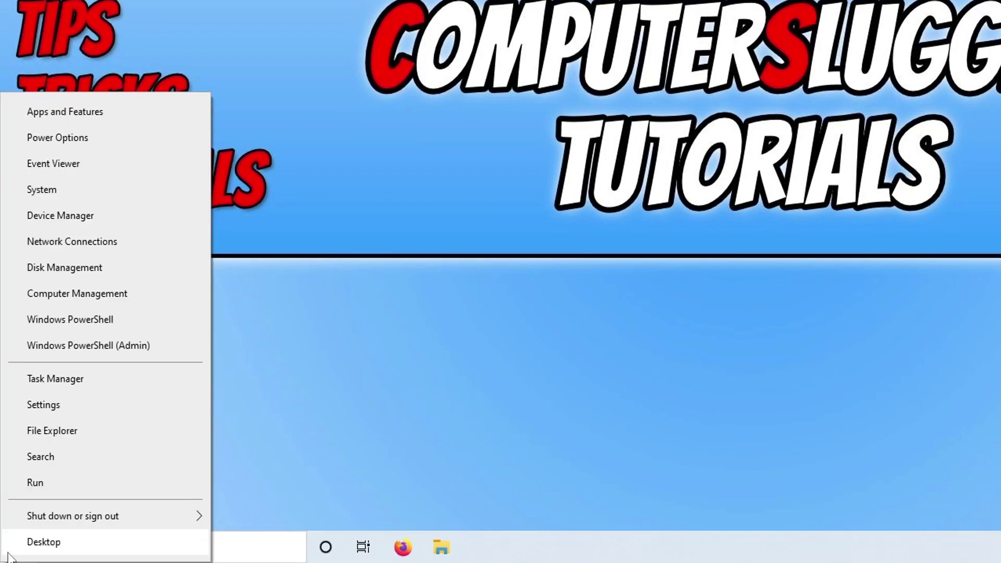
click(77, 410)
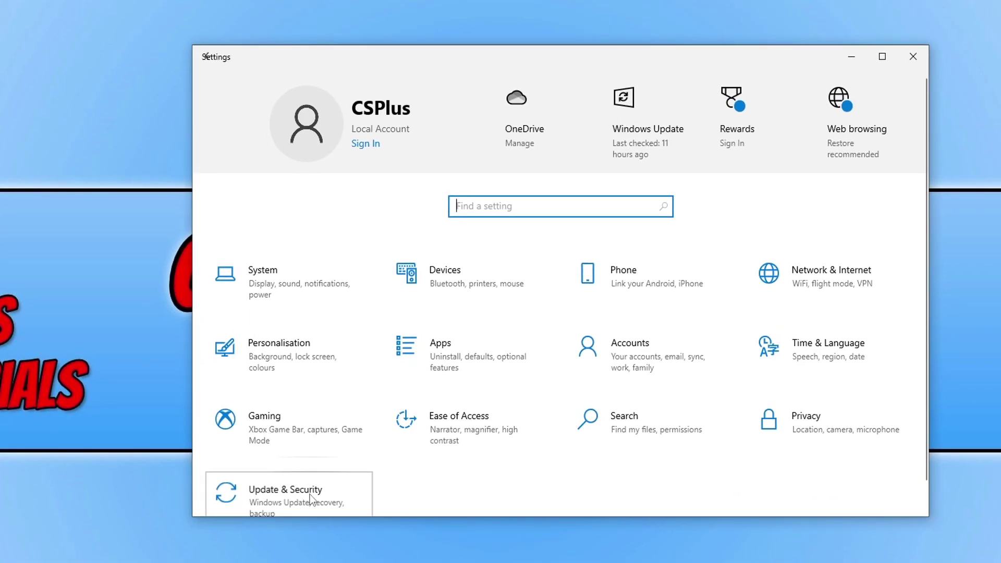
click(363, 453)
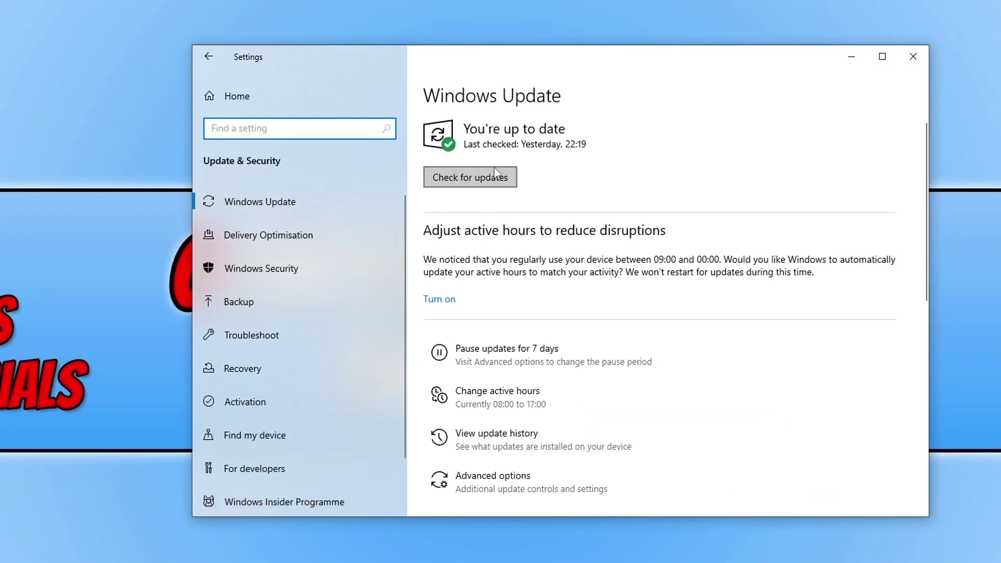
click(495, 176)
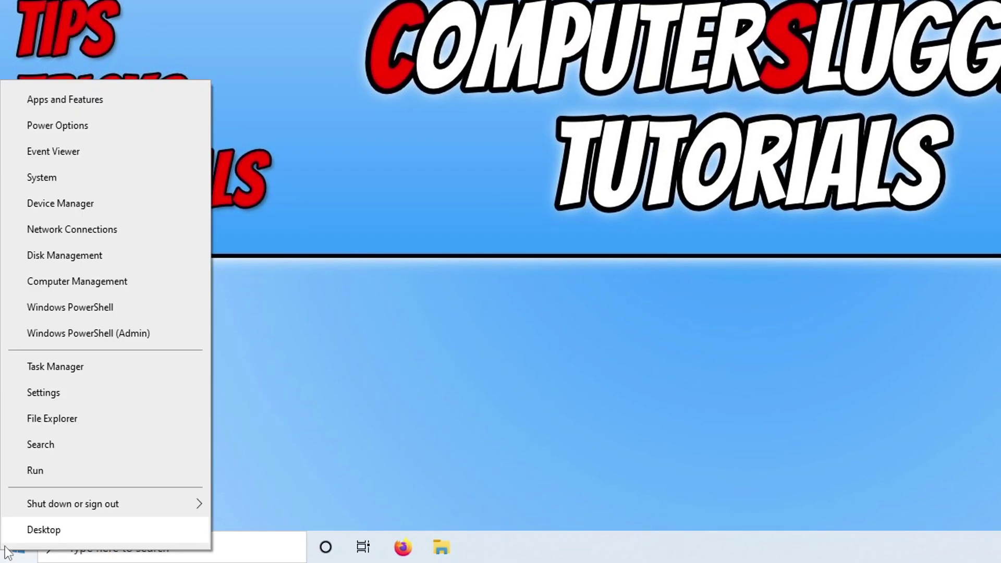
- Open Device Manager and expand Display adapters to reveal the NVIDIA GeForce GTX 1660 SUPER
click(125, 210)
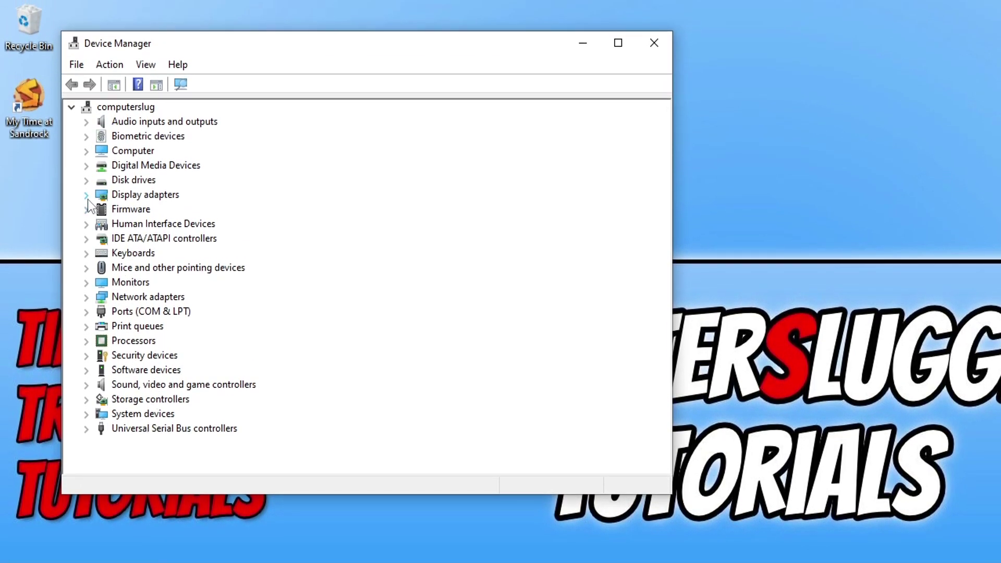
click(86, 179)
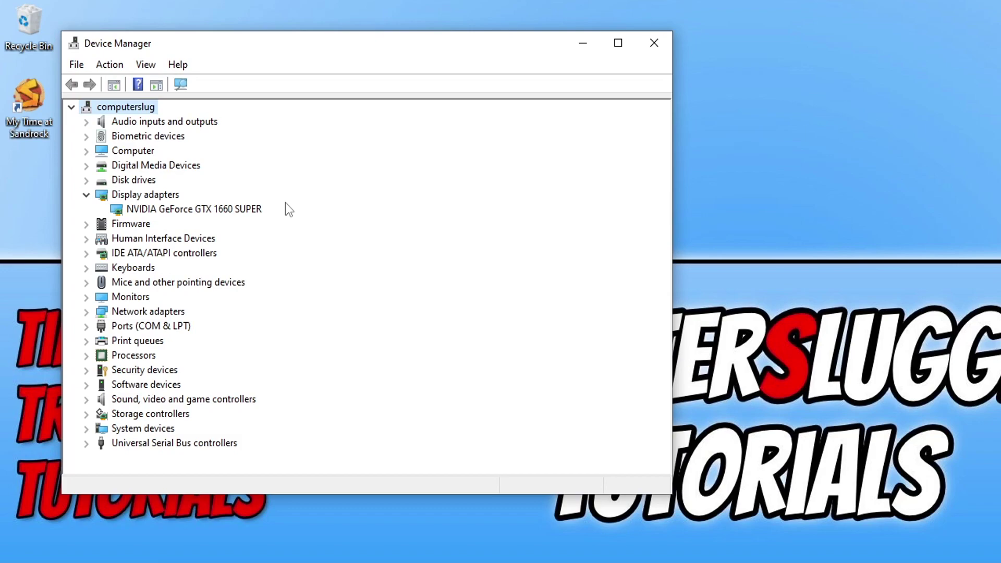
- Tick 'Run this program as an administrator' in the Sandrock executable's Compatibility properties and apply it
click(652, 43)
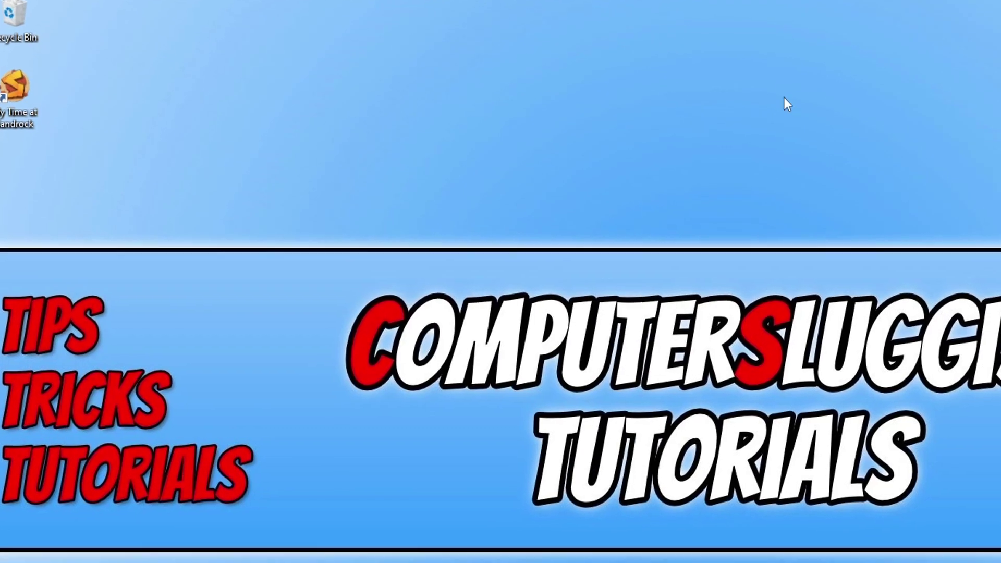
key(super+e)
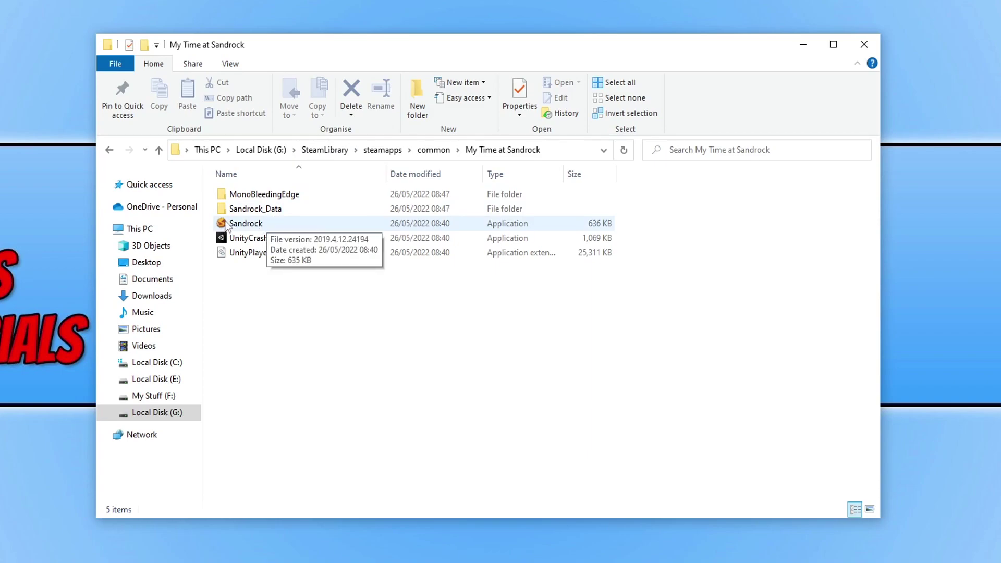
right_click(262, 224)
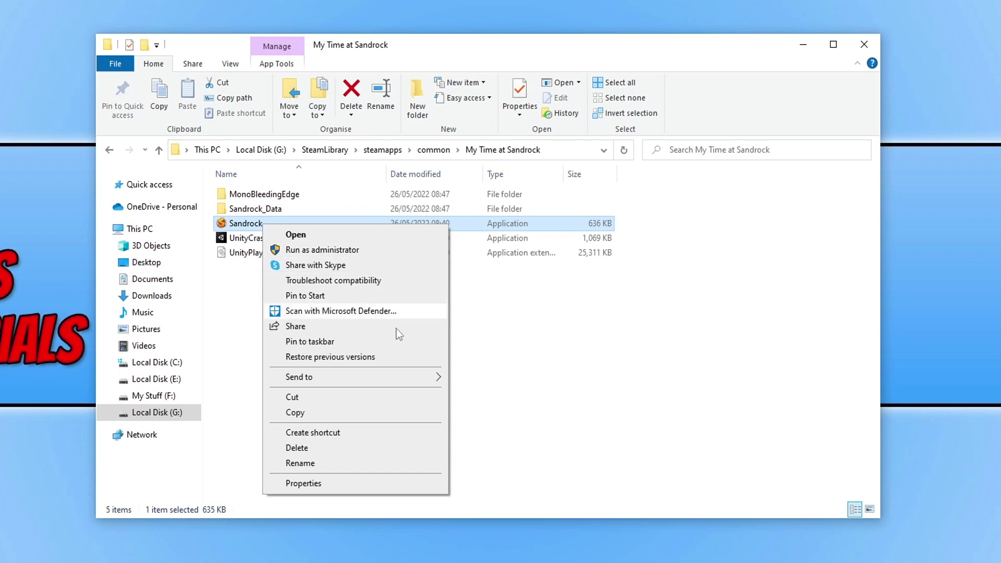
click(342, 489)
drag(414, 235, 452, 97)
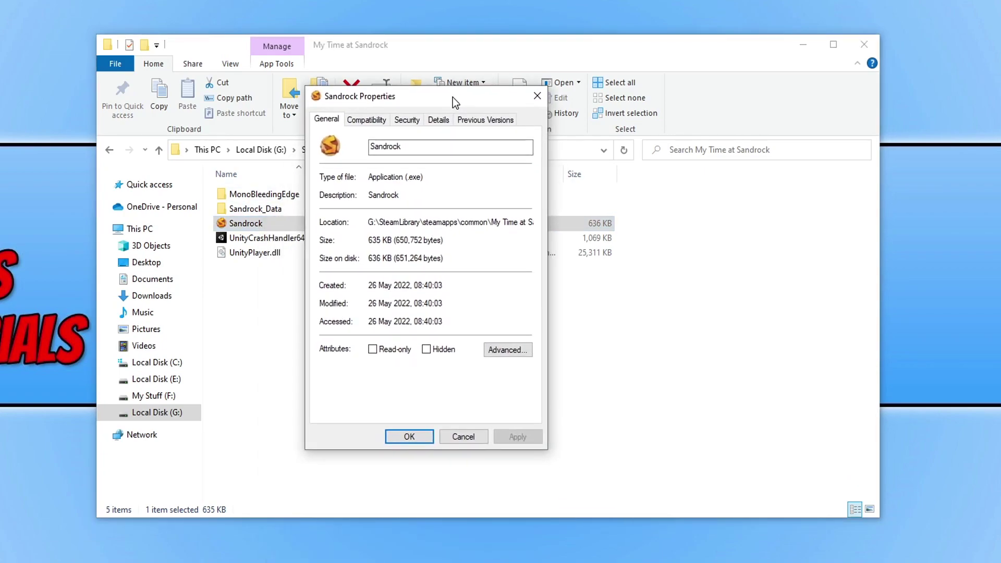
click(367, 121)
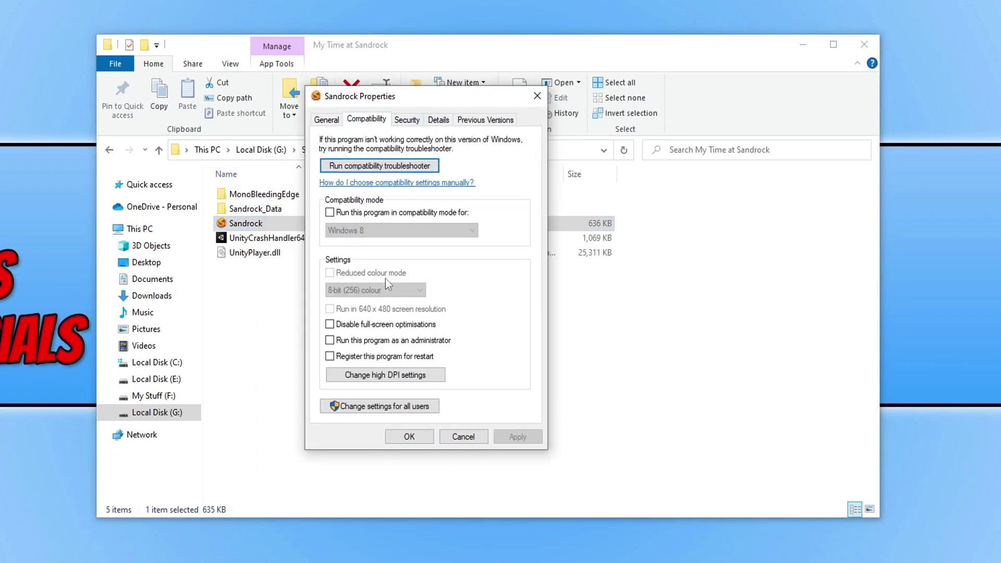
click(389, 341)
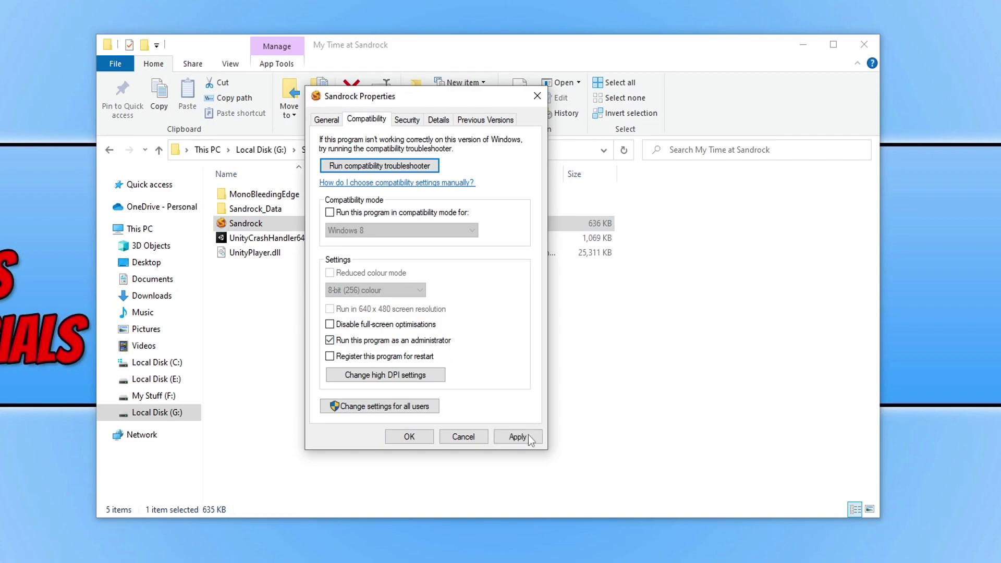
click(530, 438)
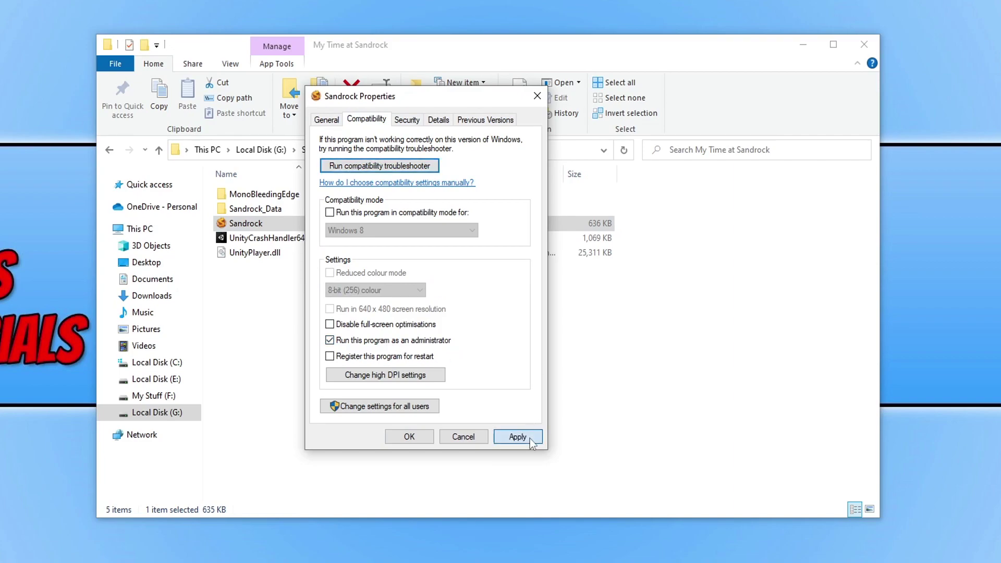
click(425, 439)
click(574, 387)
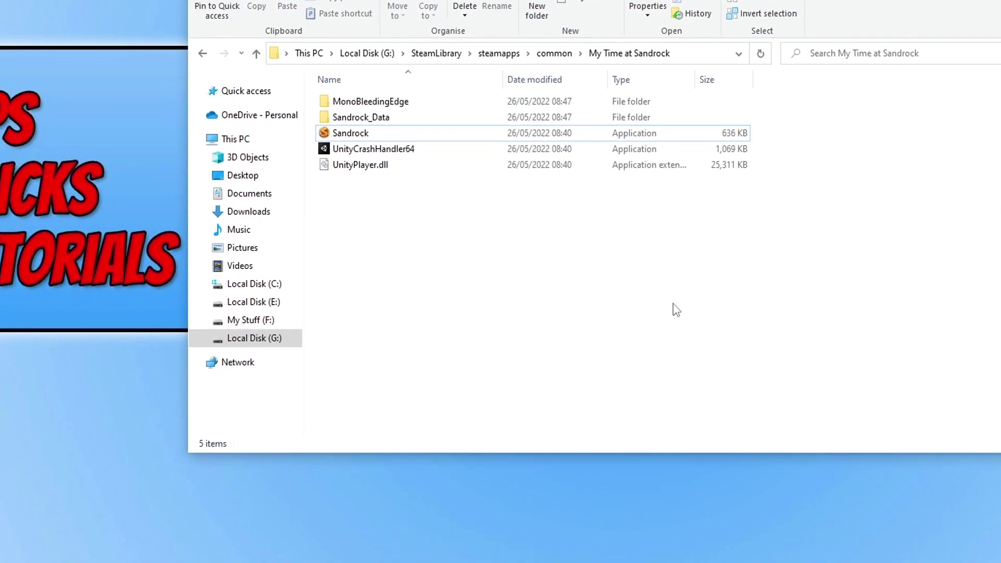
right_click(15, 548)
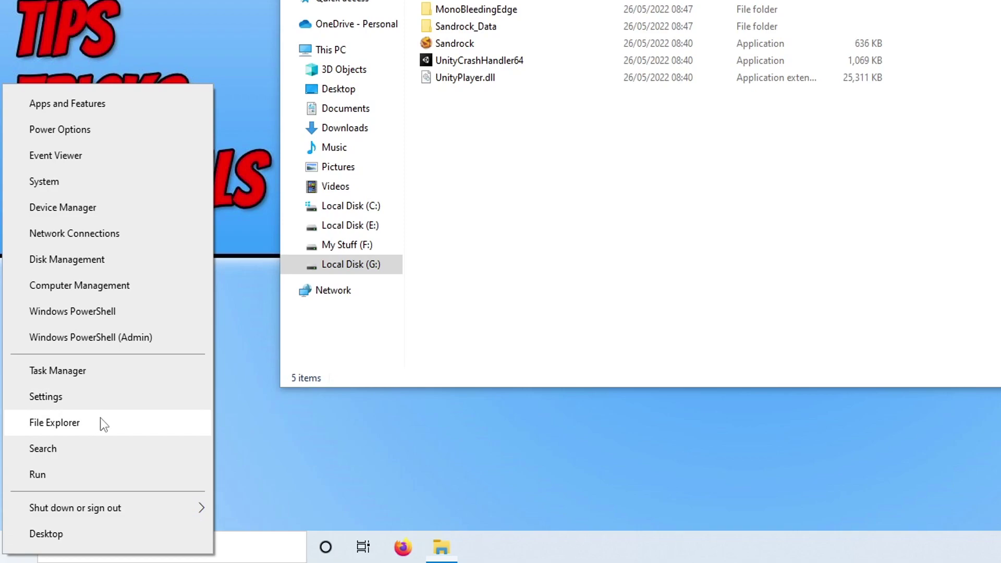
- Show Task Manager's Users tab and select the signed-in user account
click(109, 372)
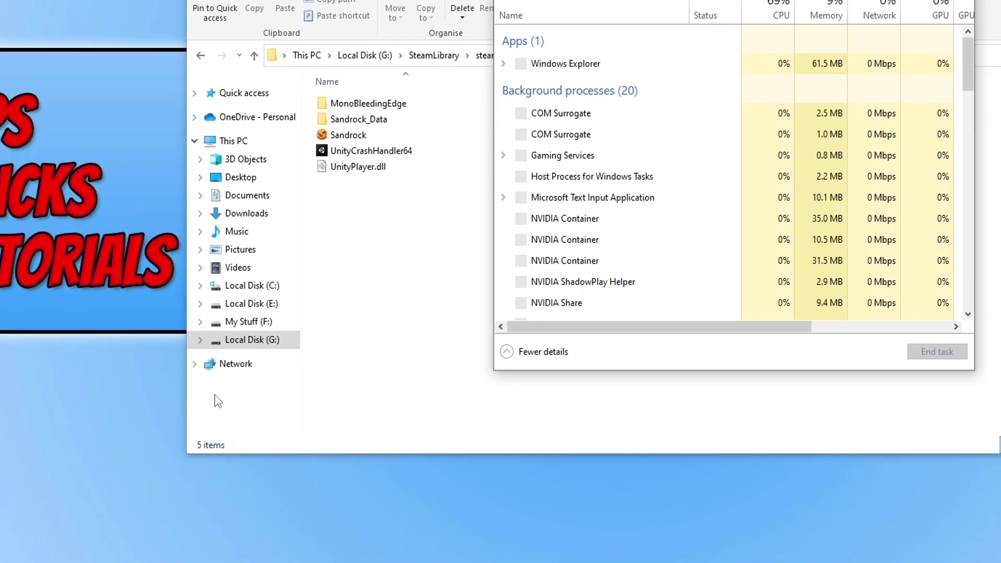
click(576, 73)
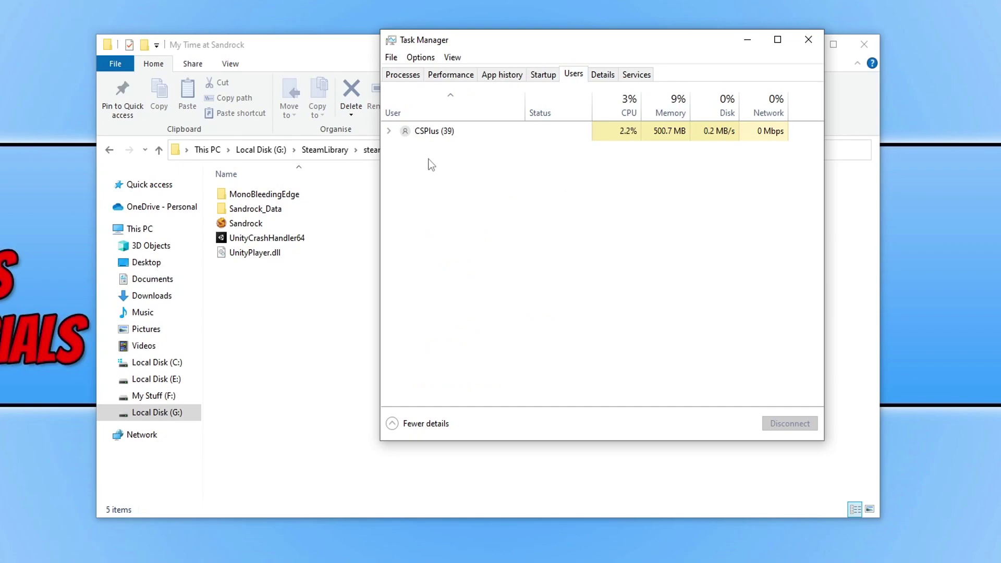
click(445, 132)
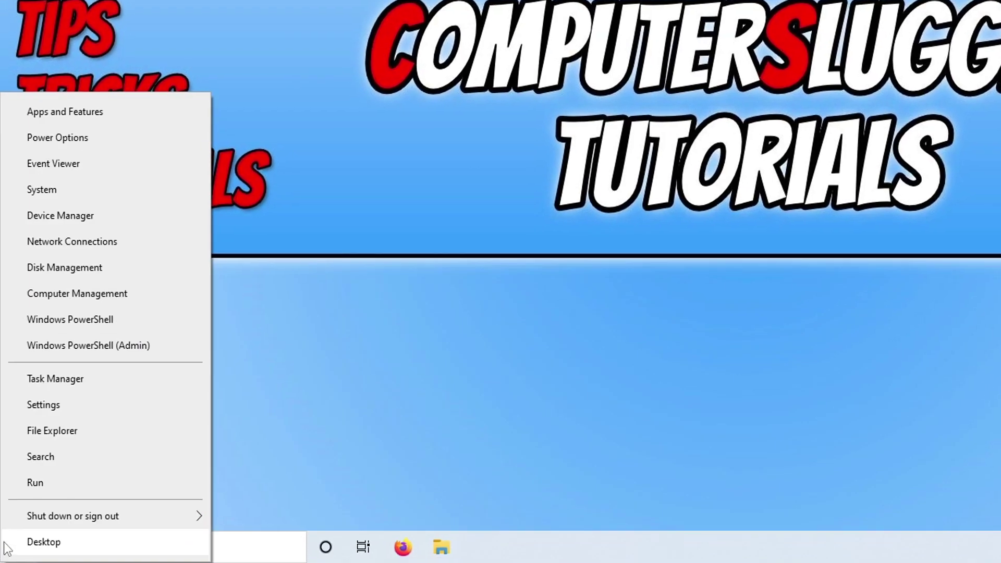
- Go from Power & sleep settings to Additional power settings to view the power plans
click(124, 142)
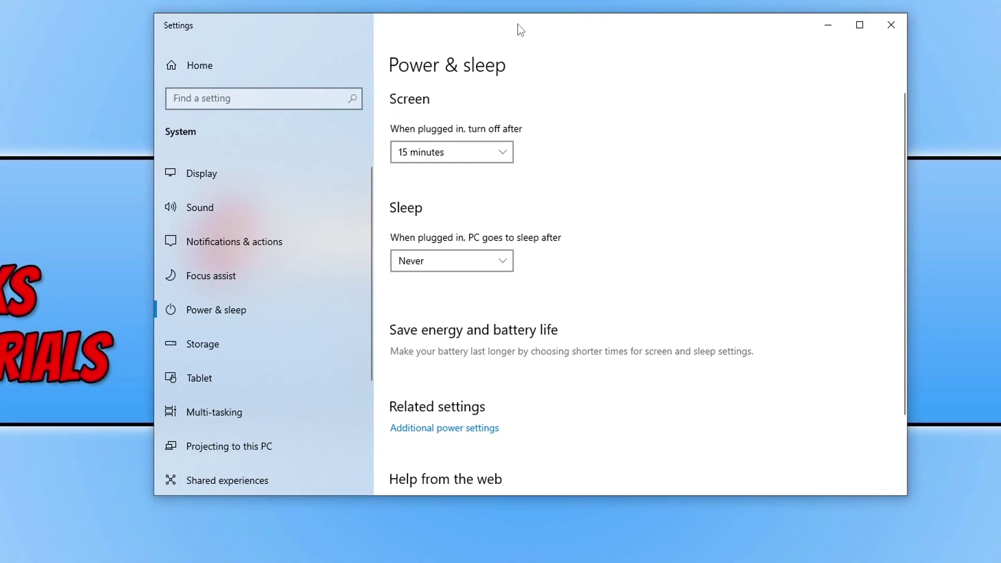
click(559, 383)
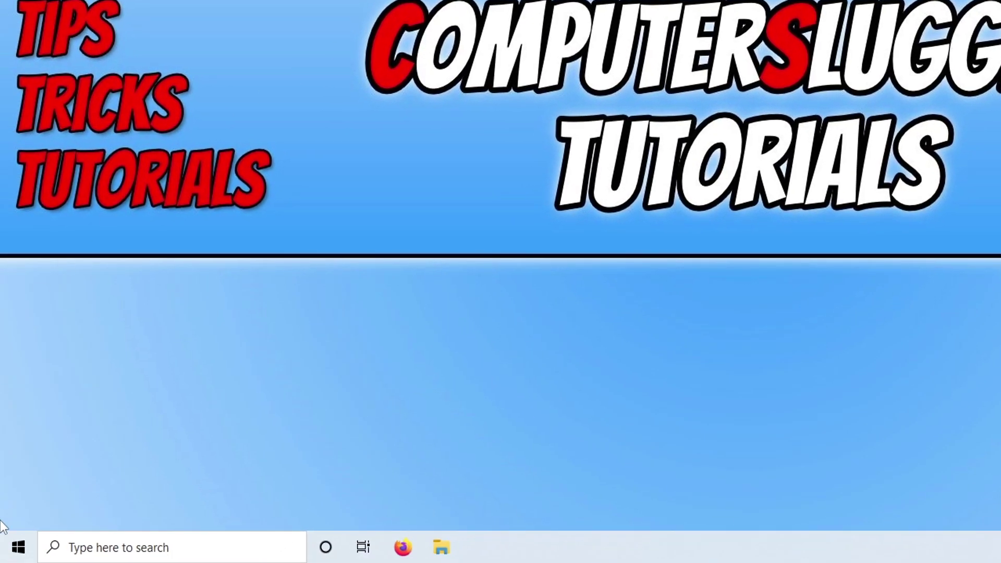
- Search for 'windows defender firewall' and open its Control Panel settings
click(18, 547)
text(w)
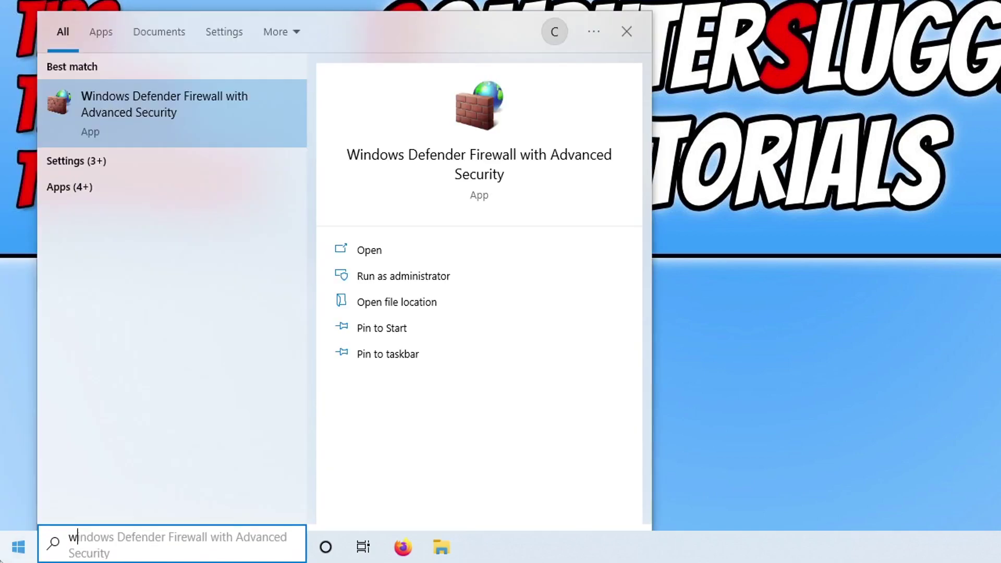
text(indows defender firewall)
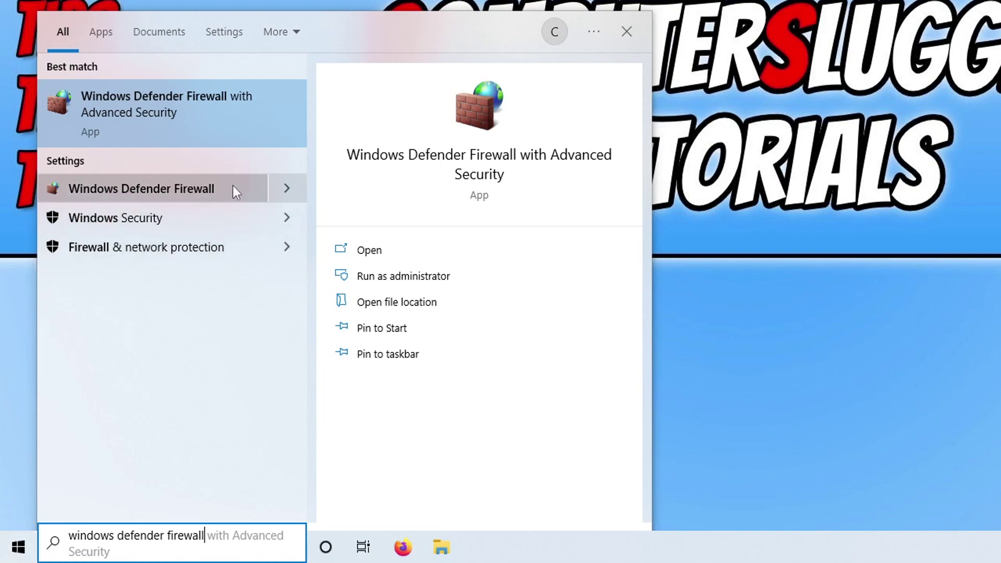
click(214, 189)
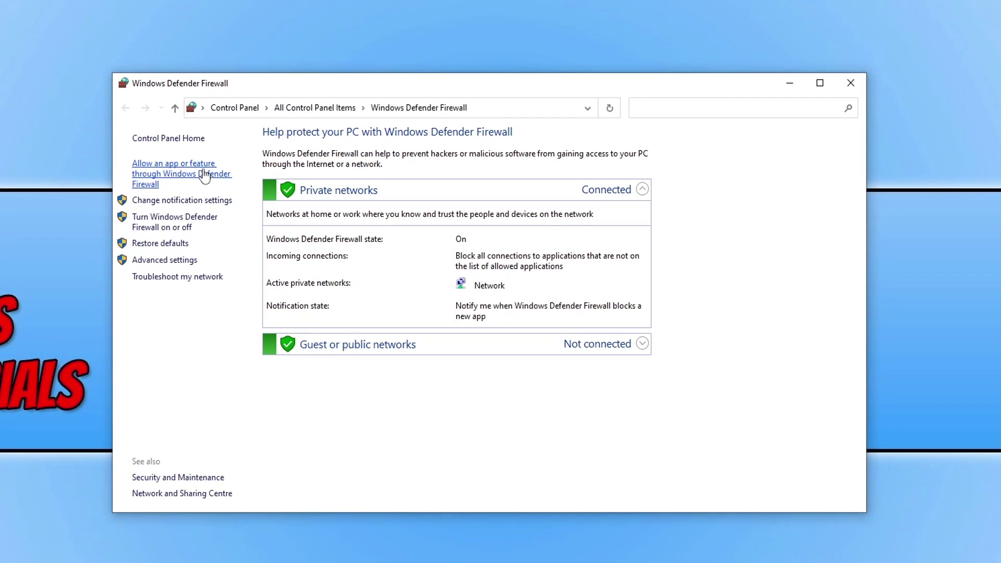
- Find the My Time at Sandrock entry in the firewall's allowed apps list
click(352, 0)
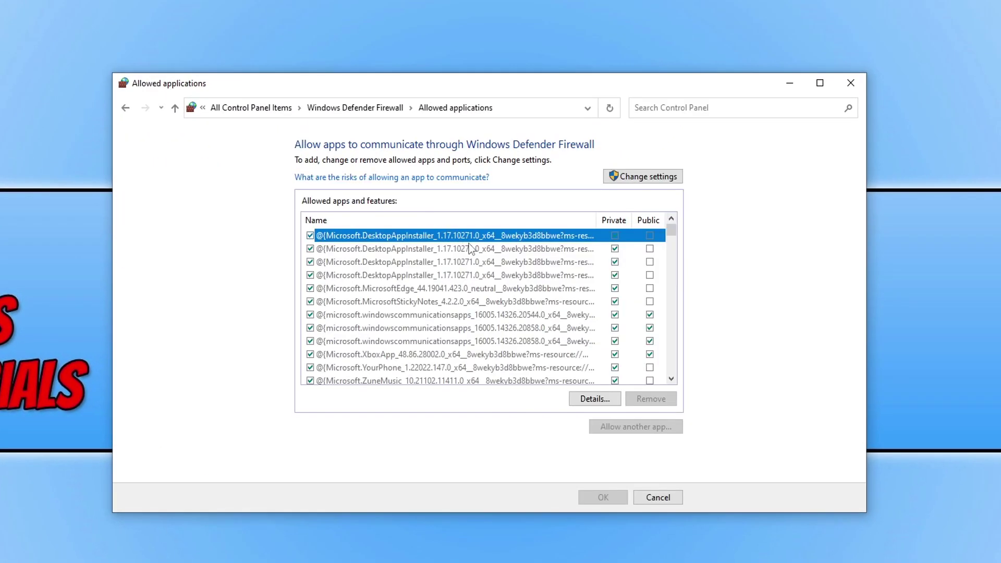
click(452, 265)
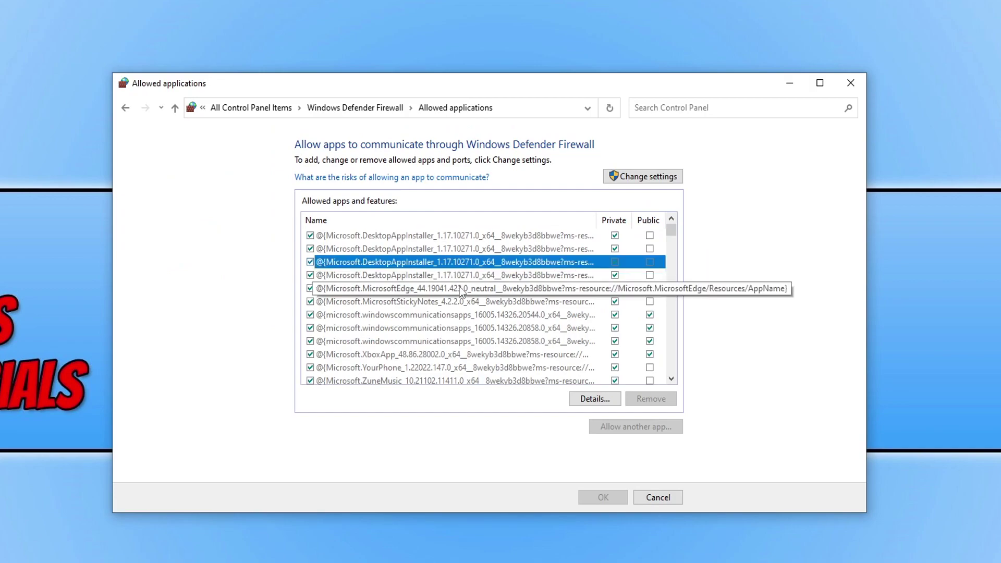
key(m)
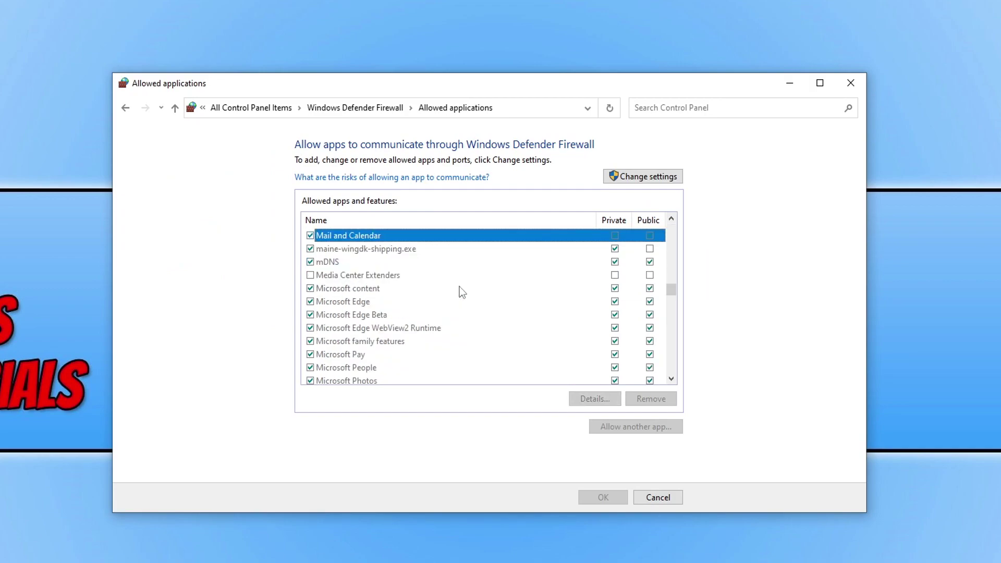
scroll(458, 291, down, 6)
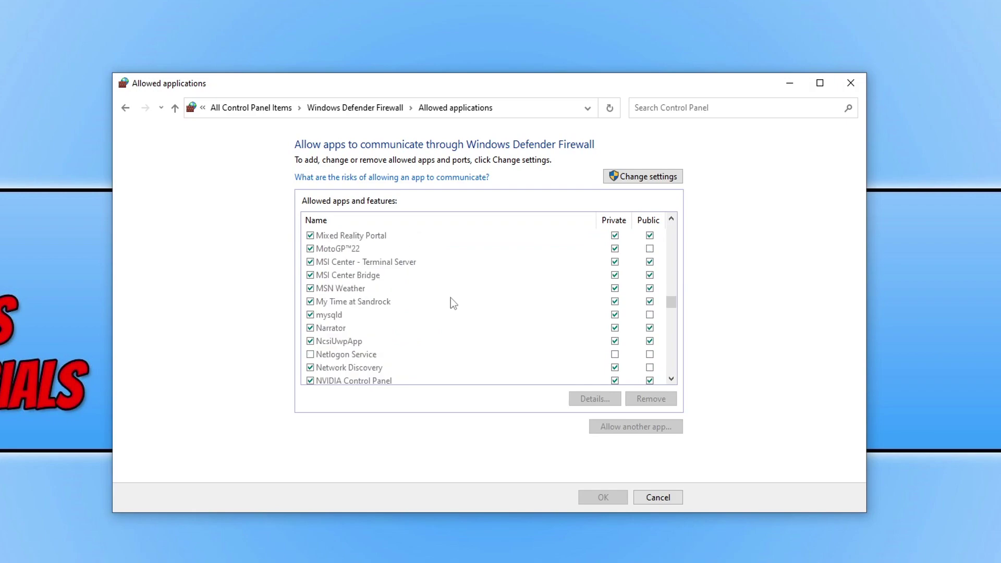
click(396, 303)
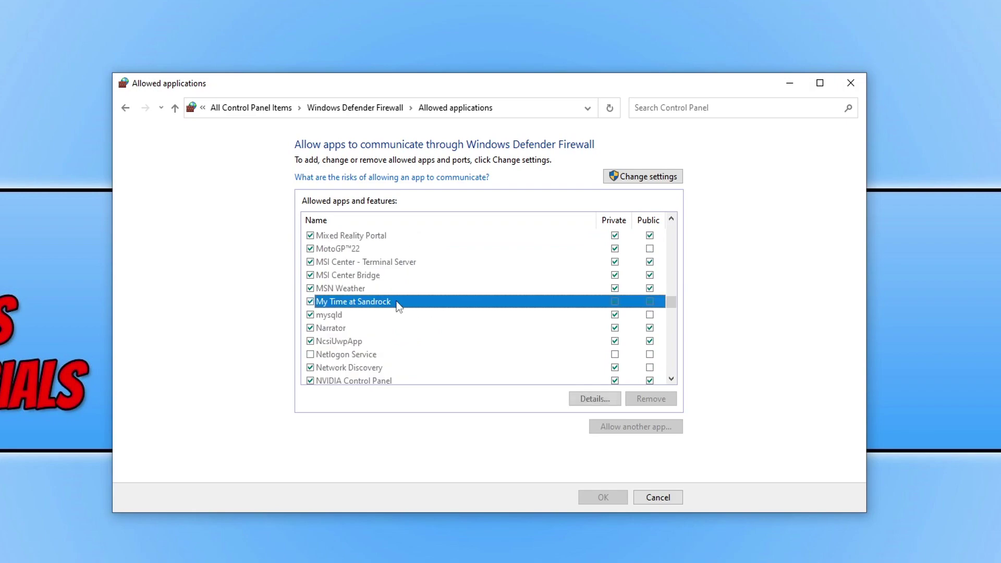
click(526, 313)
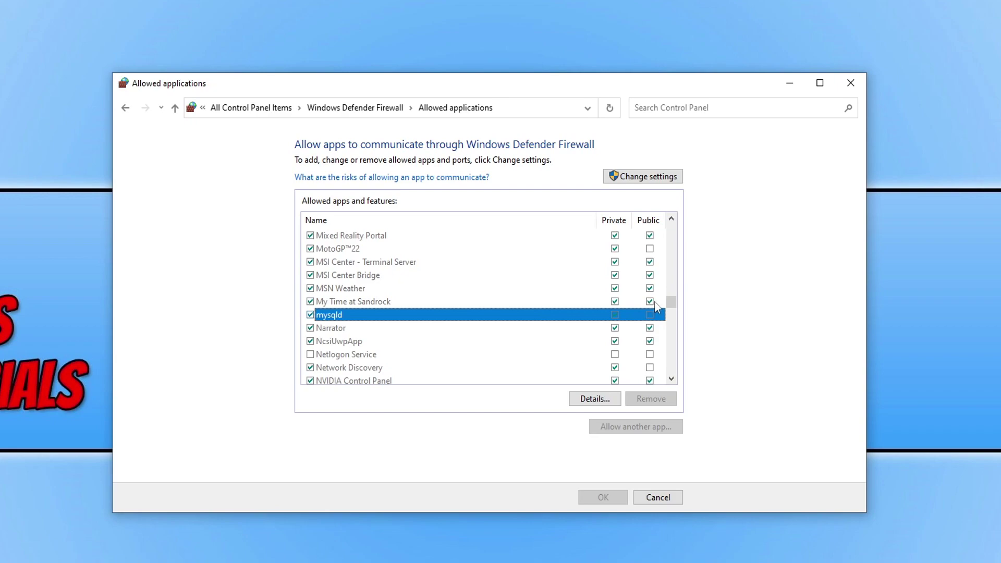
- Unlock the allowed apps list with Change settings, then cancel out of Allow another app
click(666, 179)
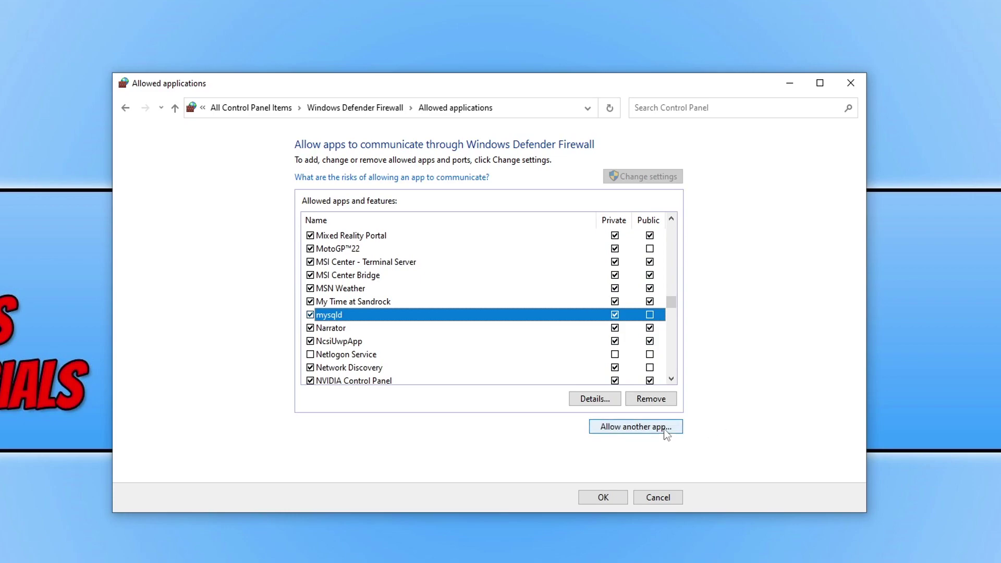
click(665, 429)
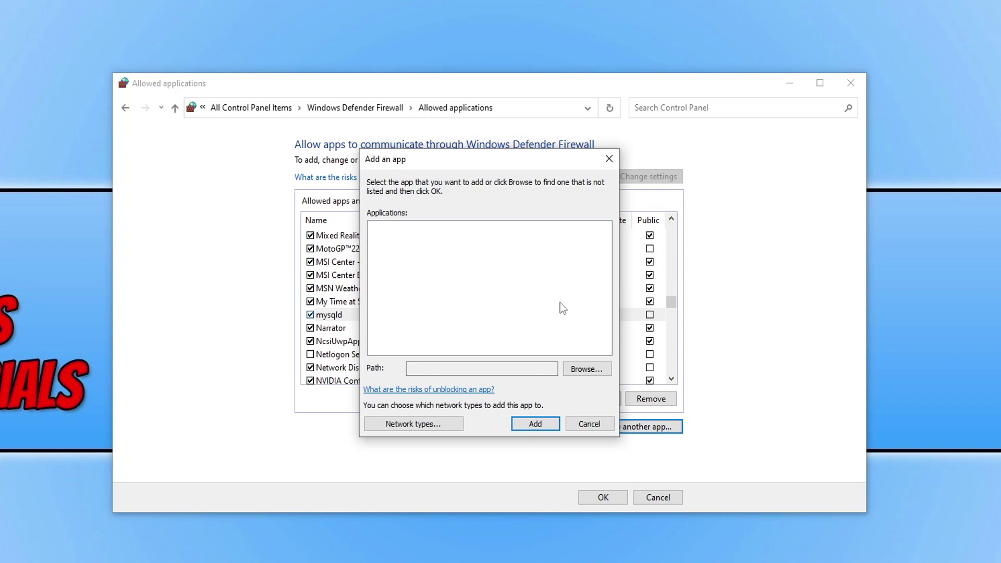
click(588, 424)
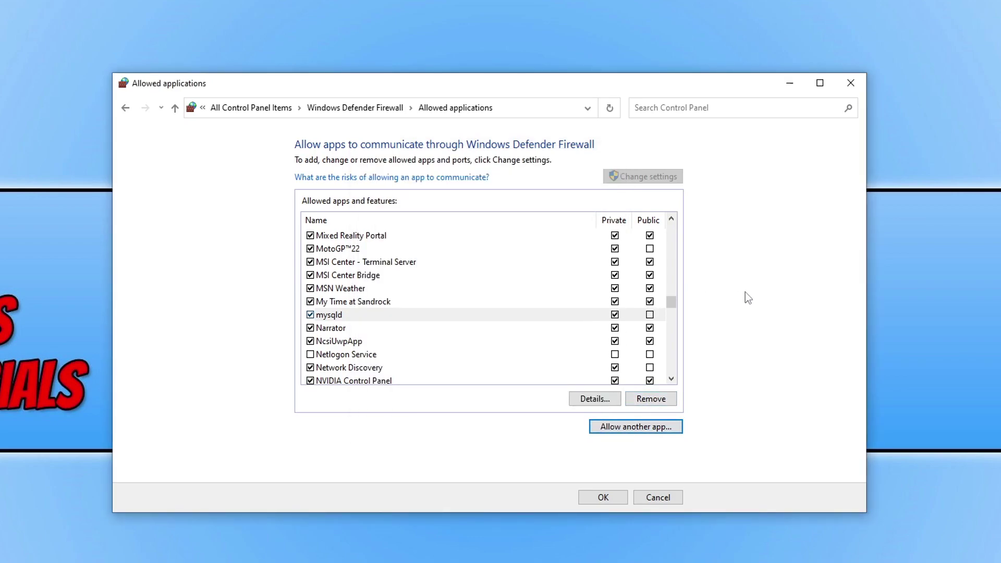
click(602, 496)
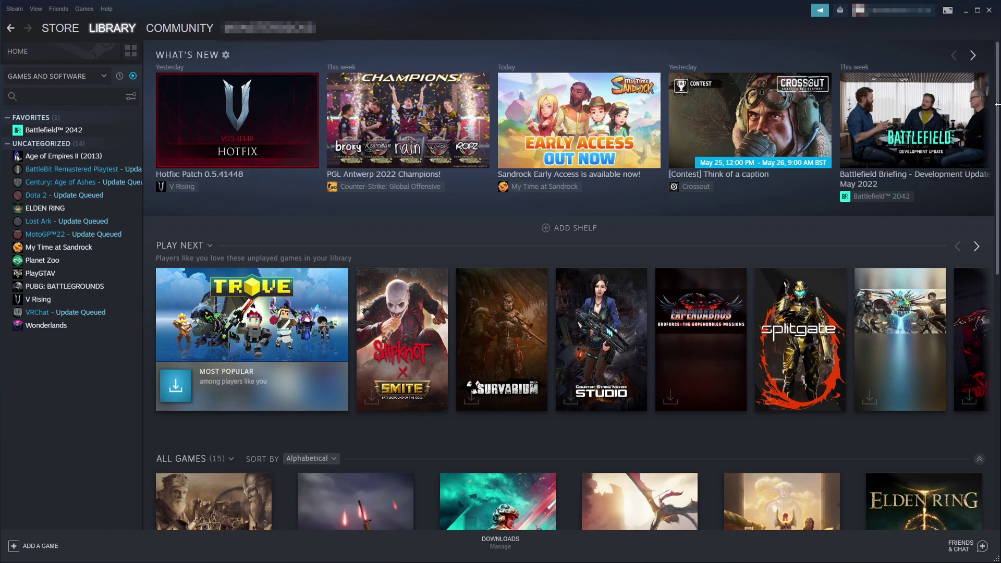
- Confirm the Launch Options field in My Time at Sandrock's Steam properties is empty
mouse_move(105, 34)
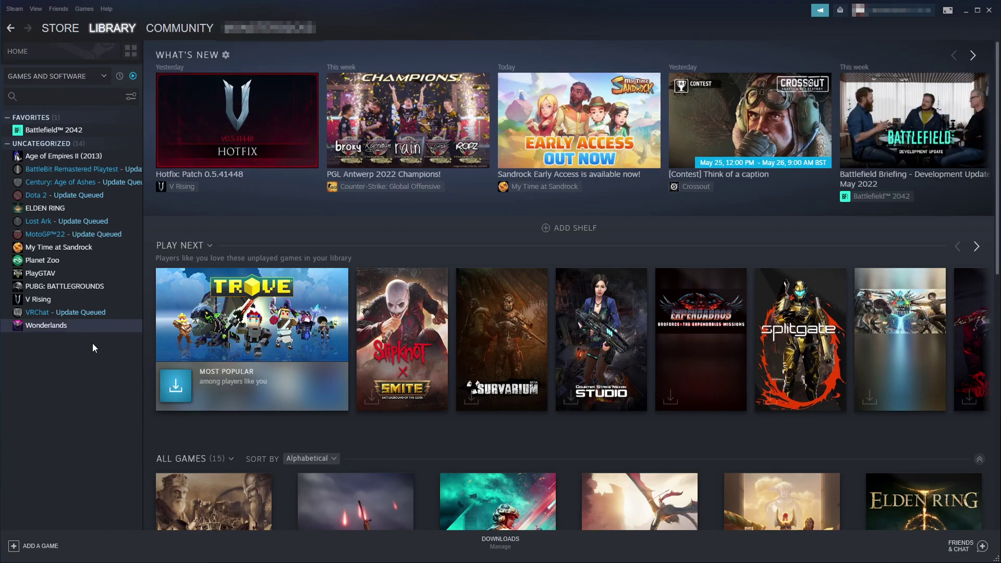
right_click(99, 249)
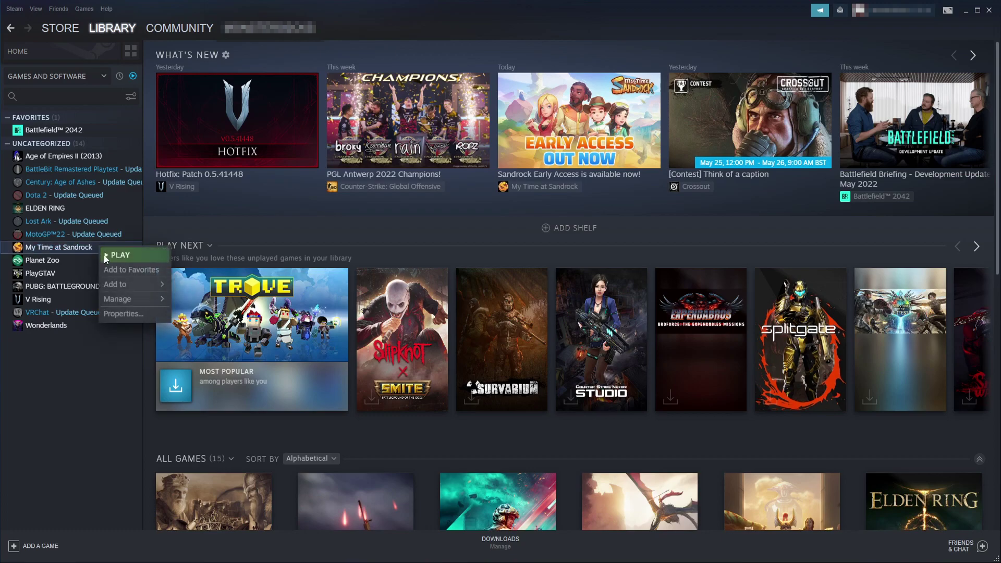
click(119, 314)
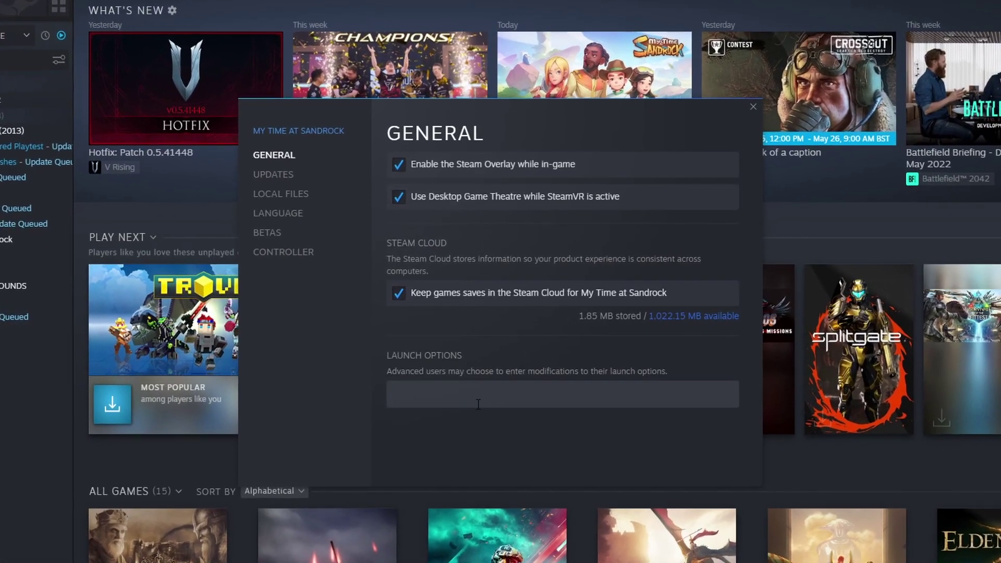
click(496, 386)
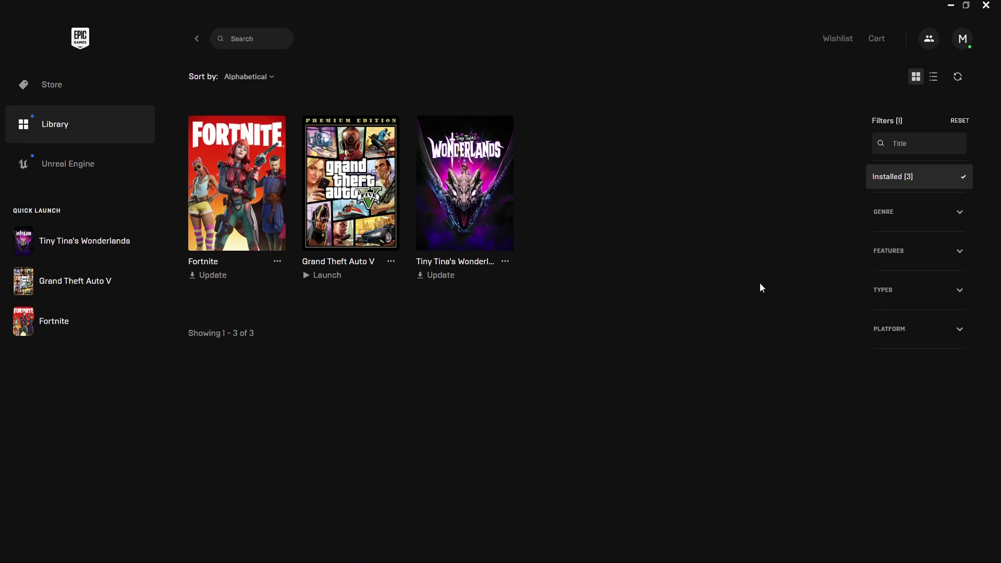
- Uncheck Fortnite's Additional Command Line Arguments under Manage Games in Epic launcher settings
click(971, 45)
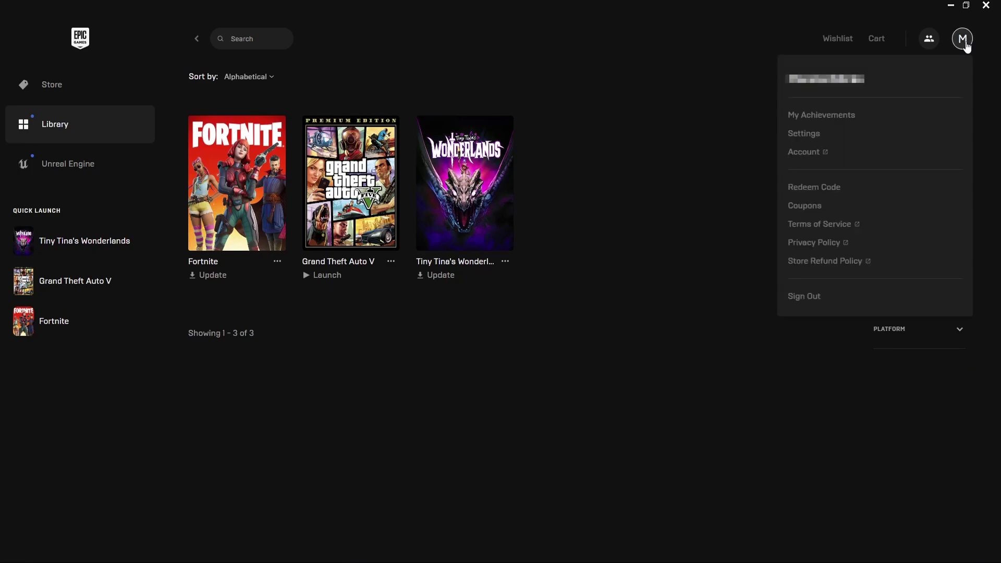
click(814, 140)
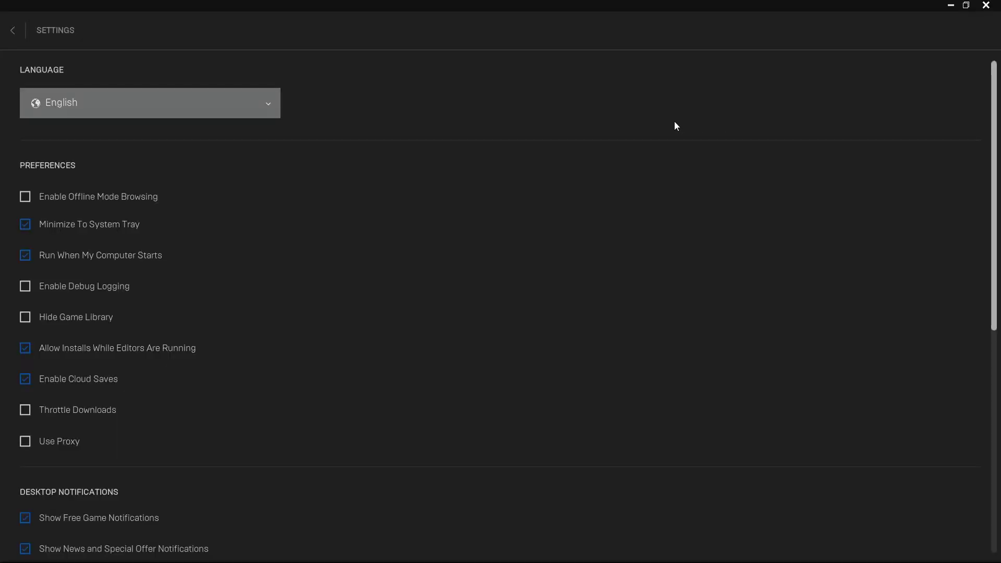
scroll(667, 156, down, 5)
scroll(666, 168, down, 4)
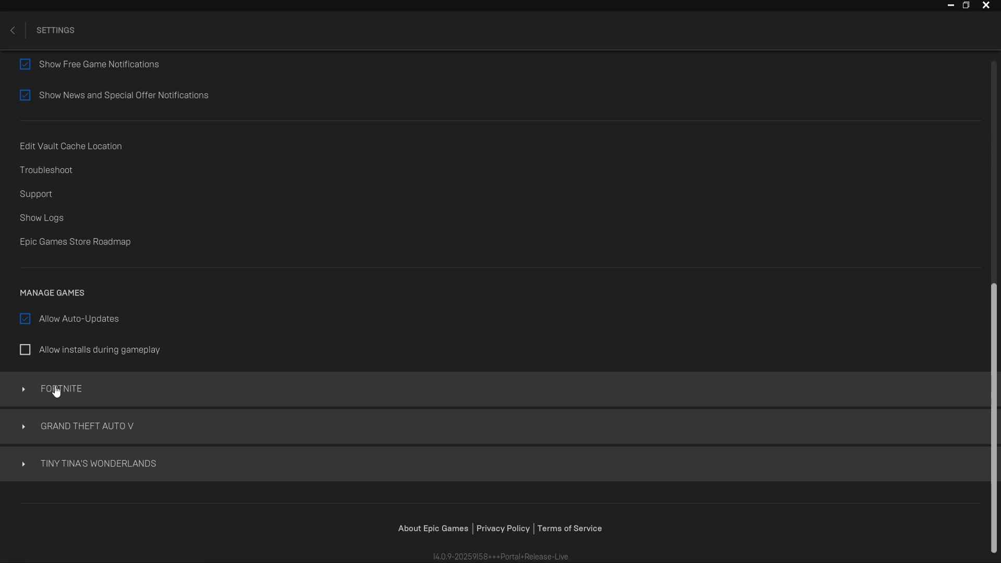
click(55, 388)
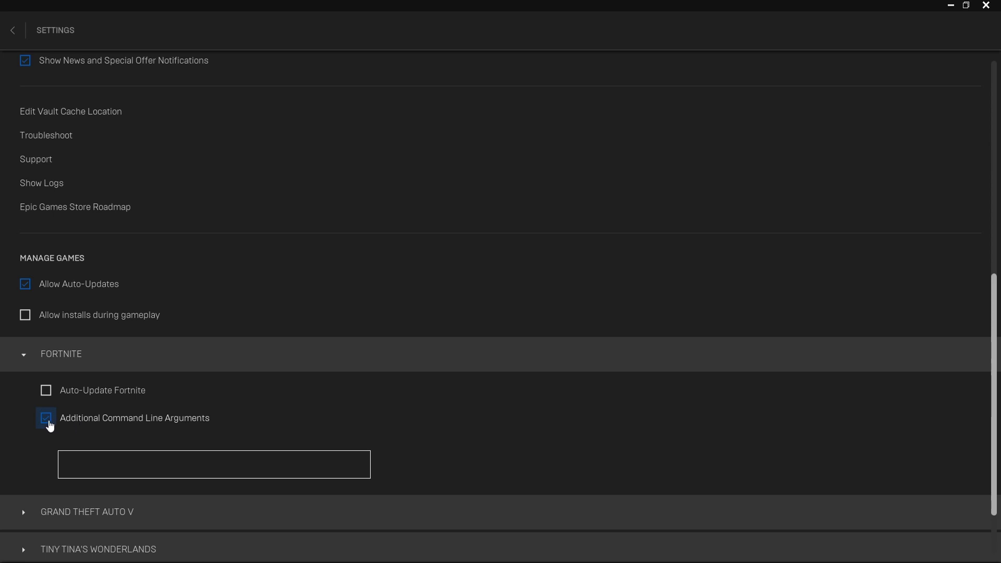
click(47, 425)
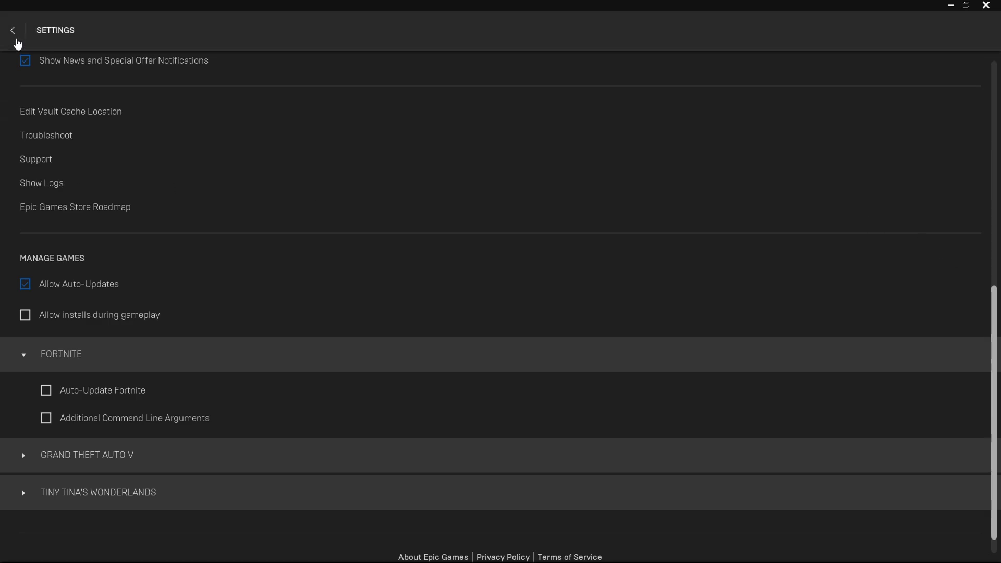
click(13, 31)
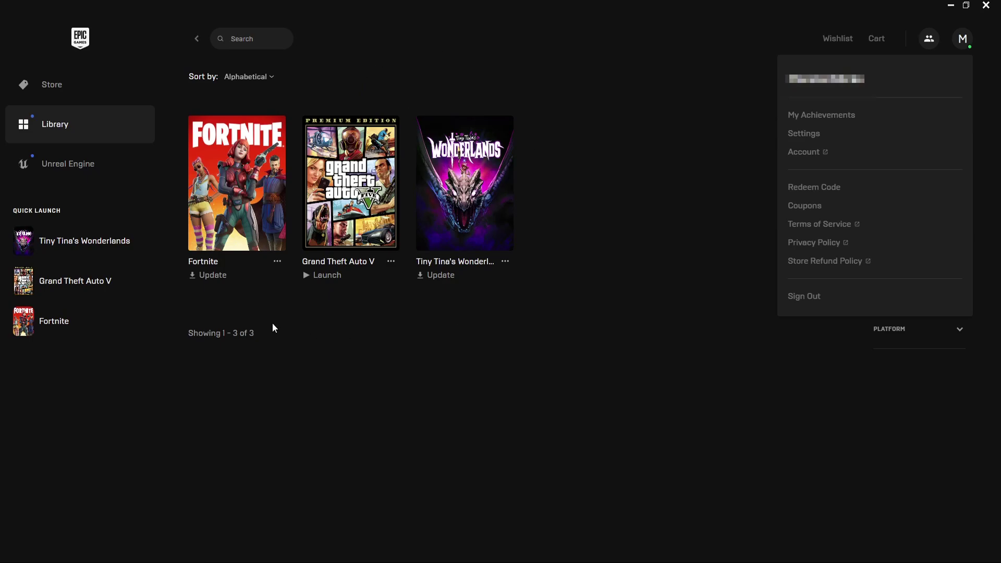
- Start Verify on Grand Theft Auto V from its options menu in the Epic library
click(420, 386)
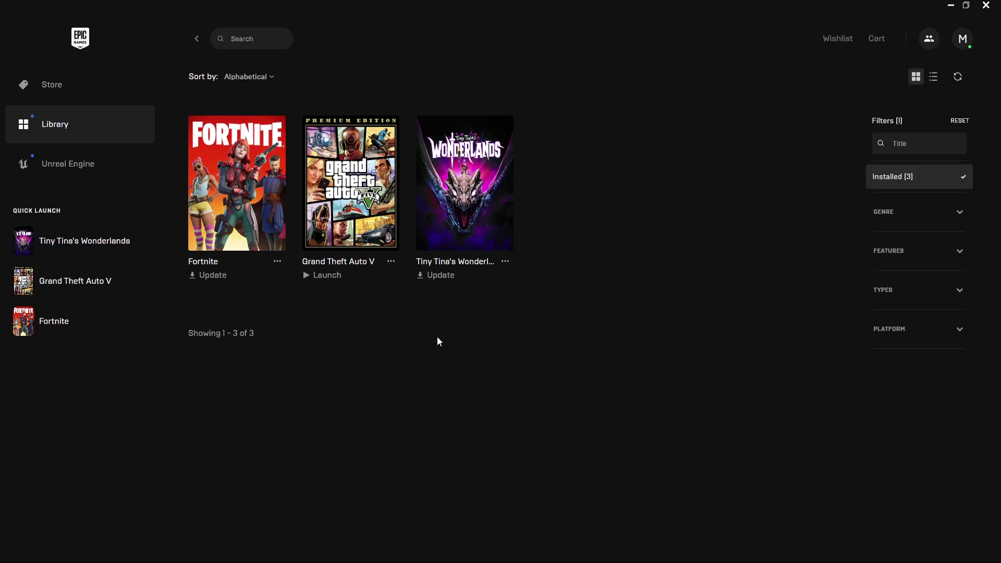
click(277, 262)
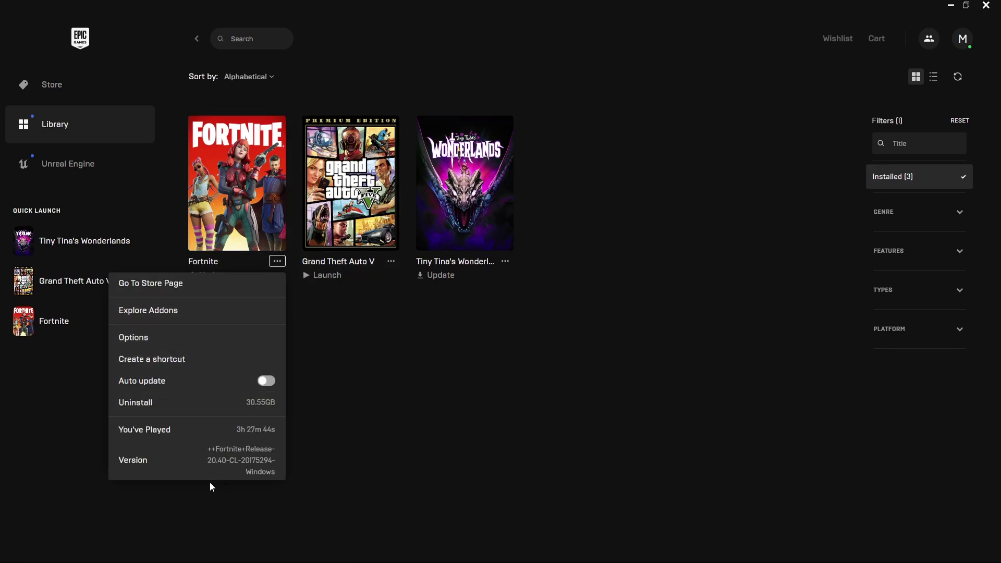
click(395, 391)
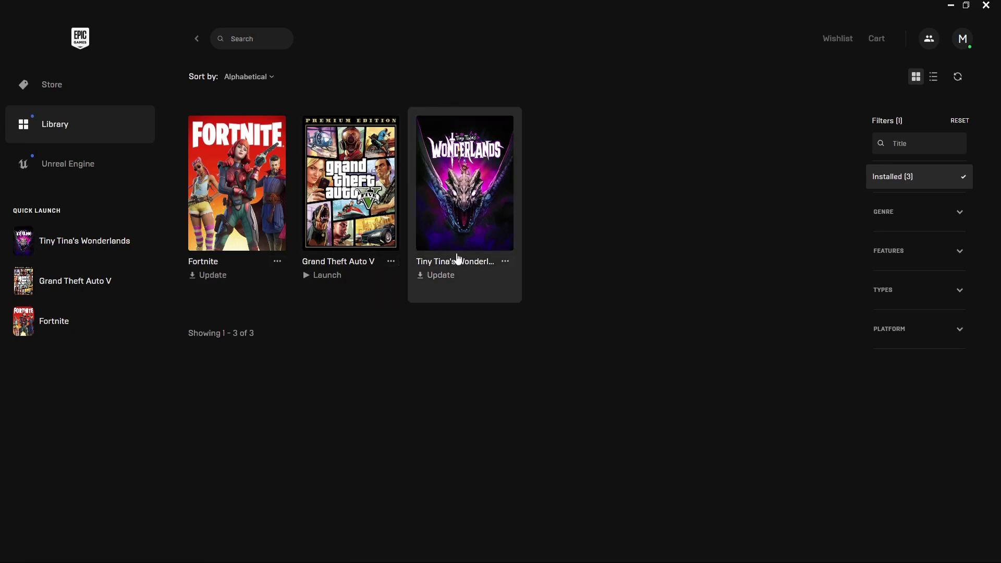
click(390, 261)
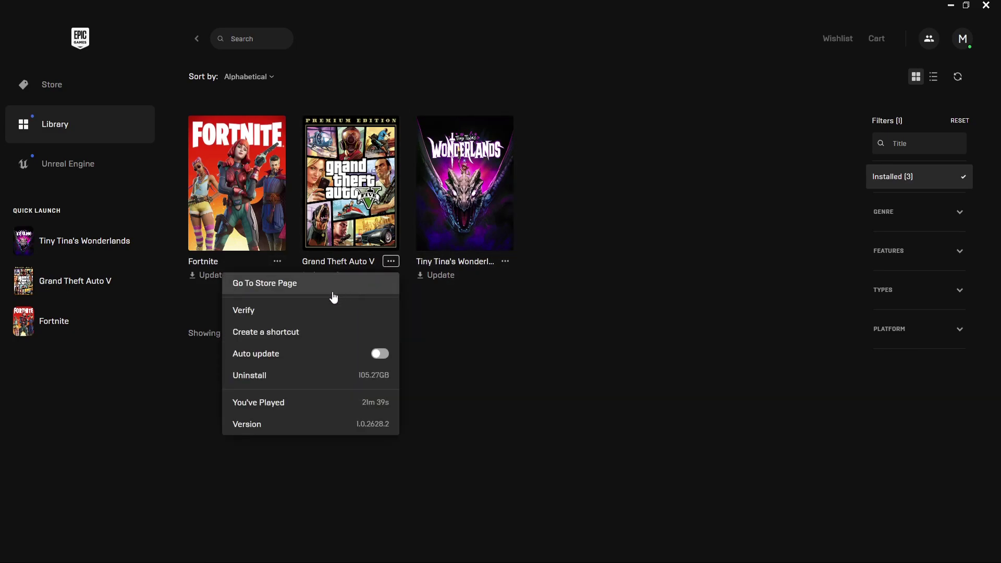
click(259, 320)
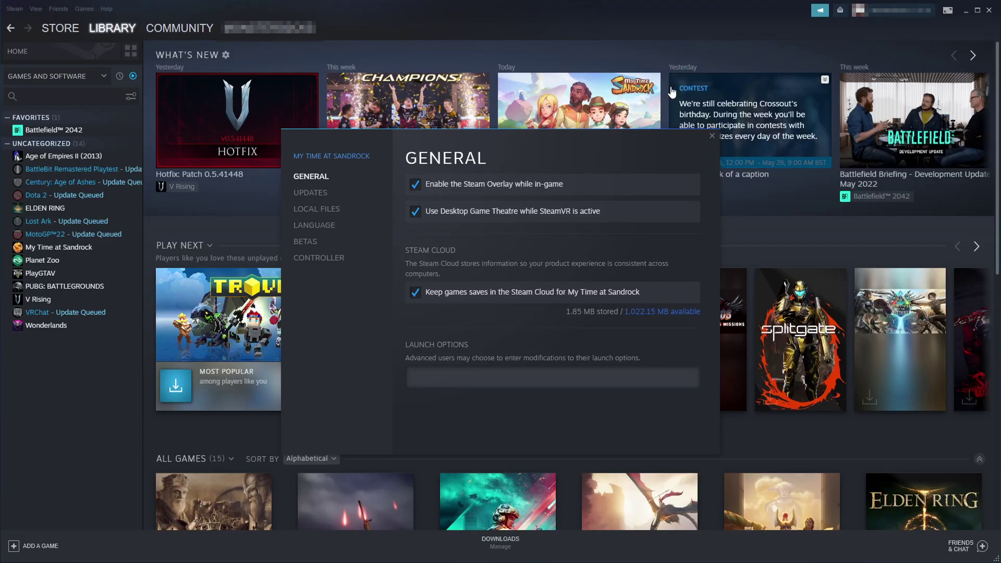
- Run 'Verify integrity of game files' from My Time at Sandrock's Local Files properties
click(208, 225)
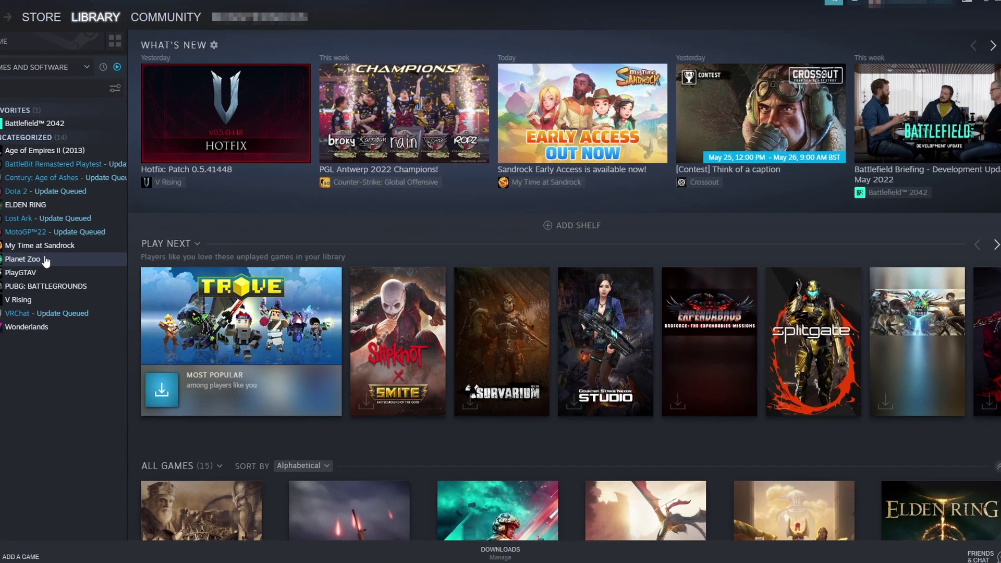
right_click(77, 261)
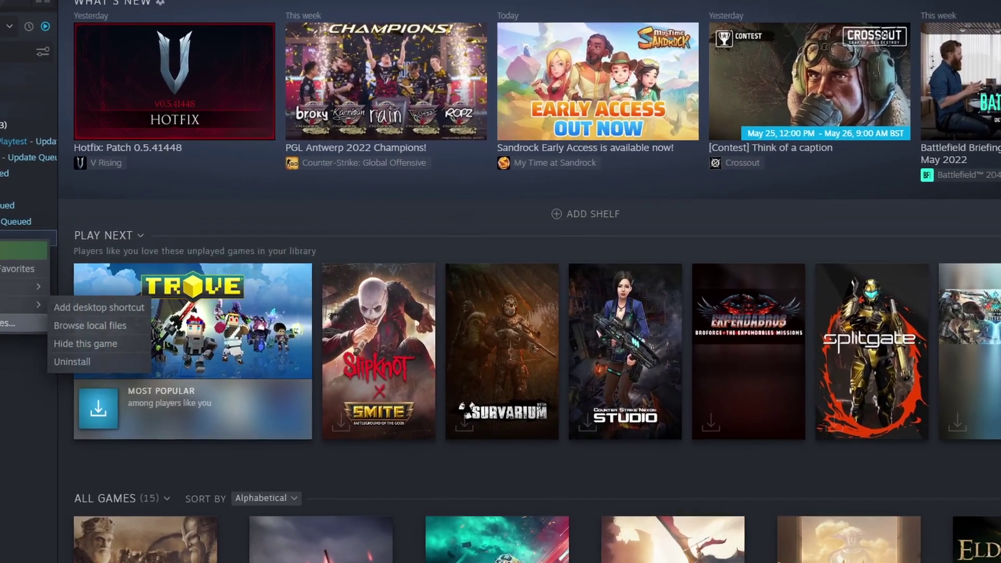
click(15, 323)
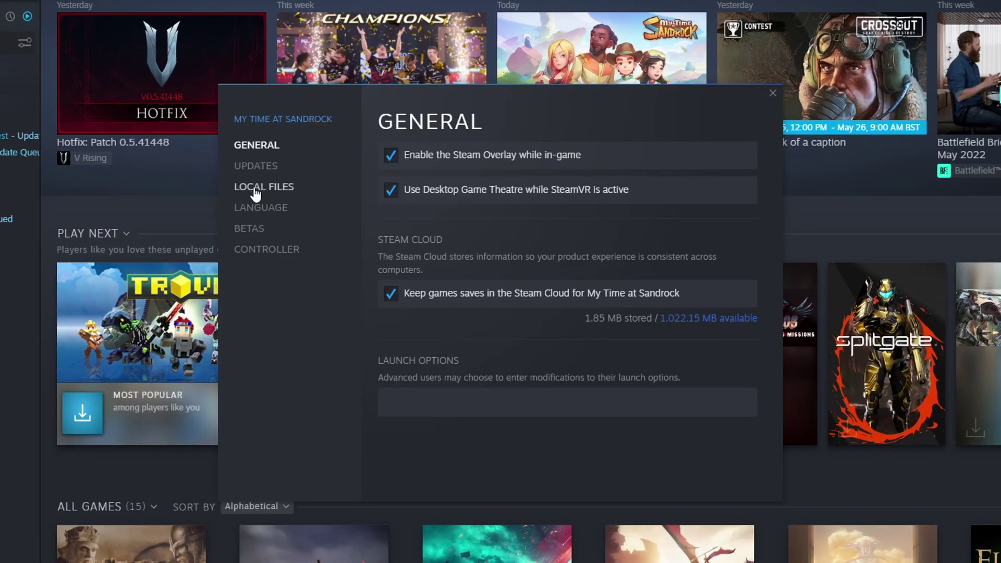
click(254, 187)
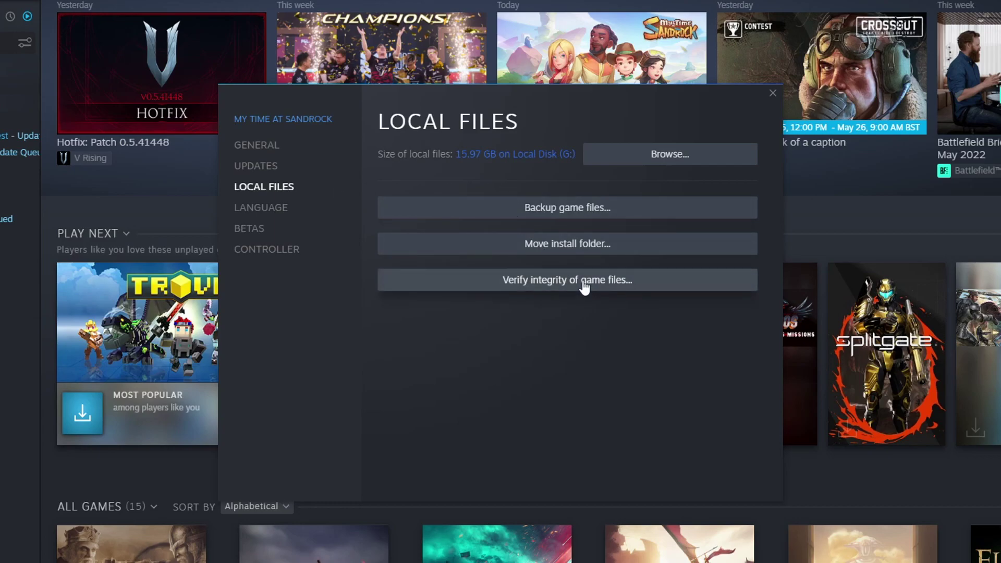
click(625, 280)
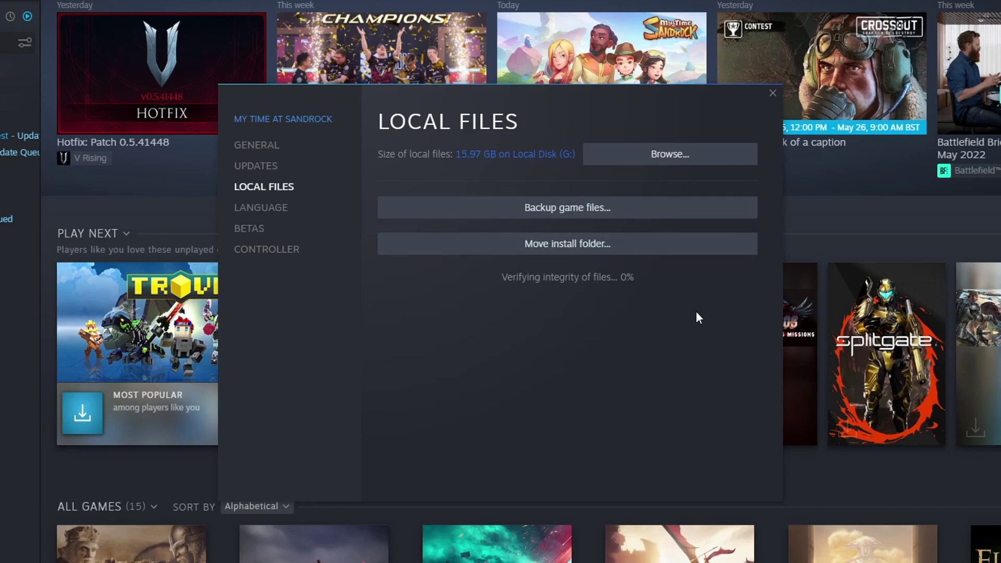